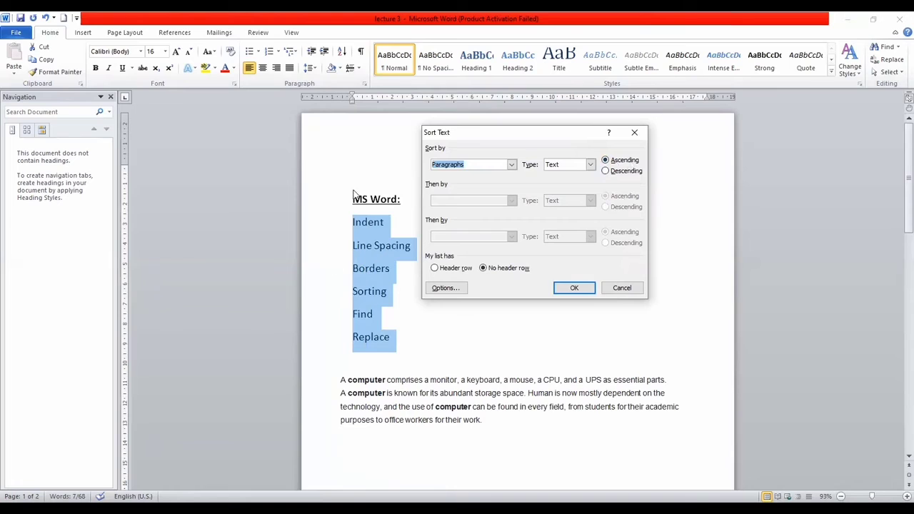
# Sort the selected topic list under MS Word by paragraphs as text in ascending order.
pyautogui.click(590, 164)
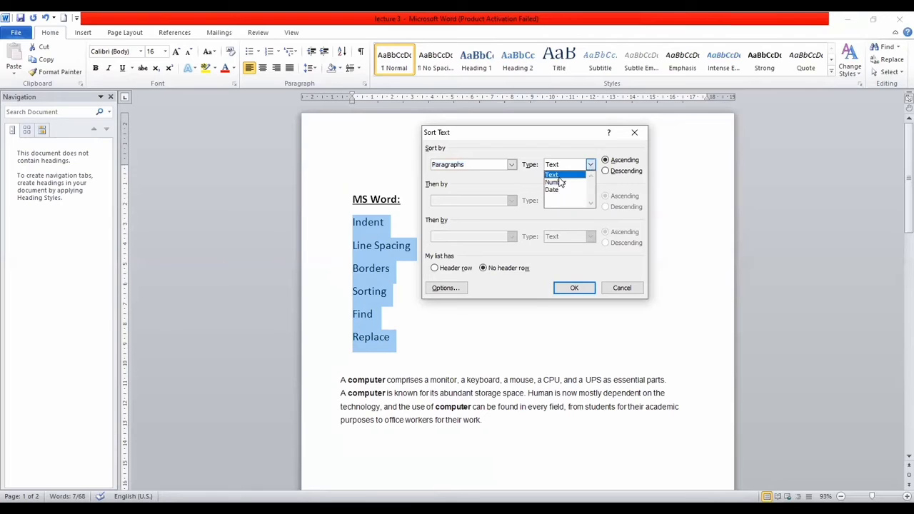
pyautogui.click(559, 178)
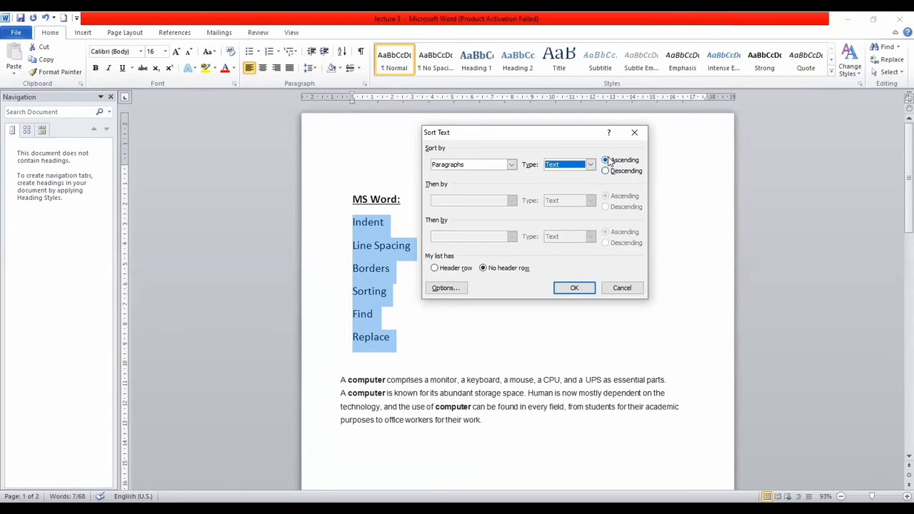
pyautogui.click(576, 291)
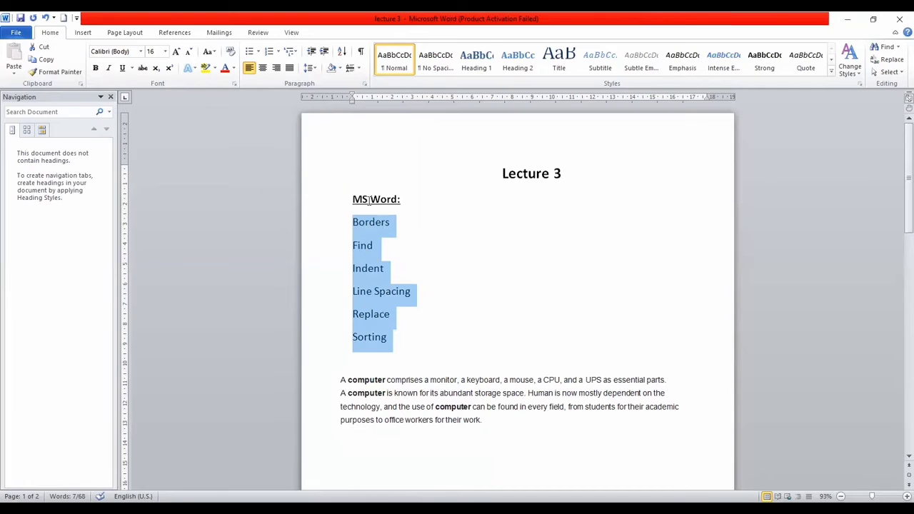
# Sort the selected topic list by paragraphs as text in descending order.
pyautogui.click(342, 52)
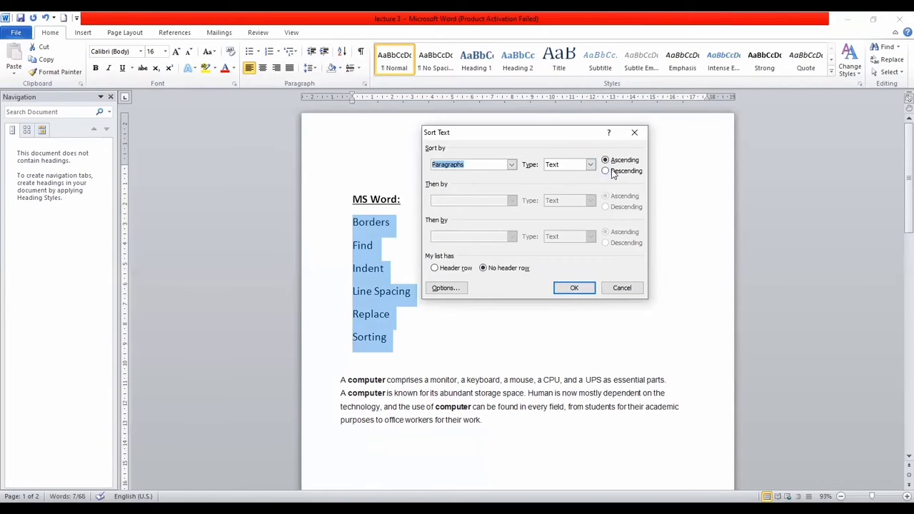
pyautogui.click(610, 171)
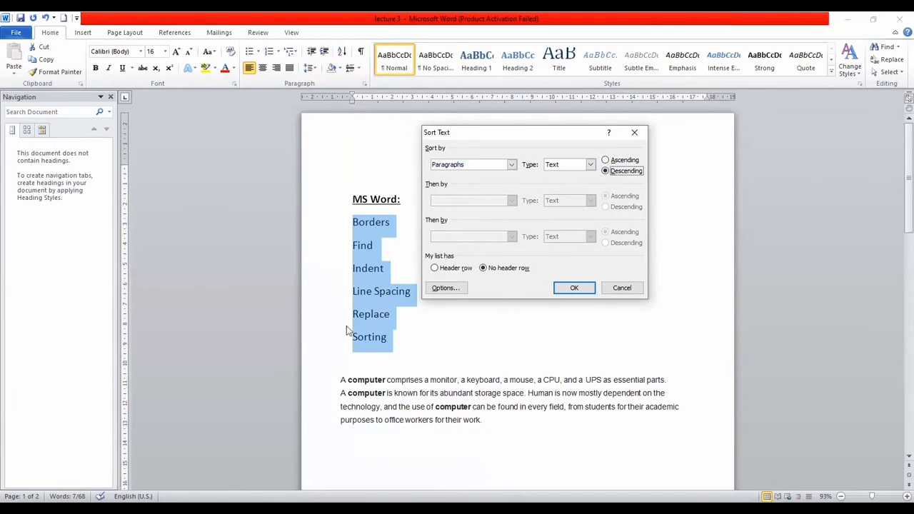
pyautogui.click(581, 289)
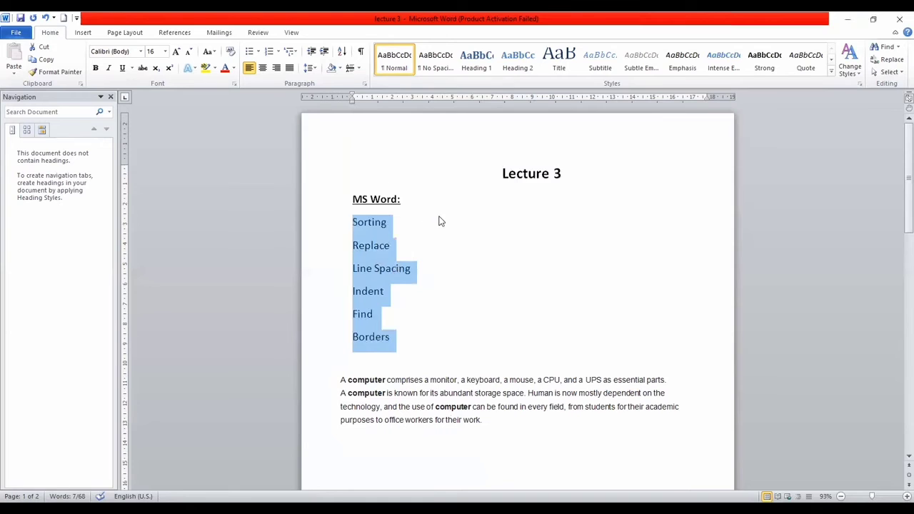
# Undo both sorts of the topic list and deselect it.
pyautogui.hotkey('ctrl', 'z')
pyautogui.hotkey('ctrl', 'z')
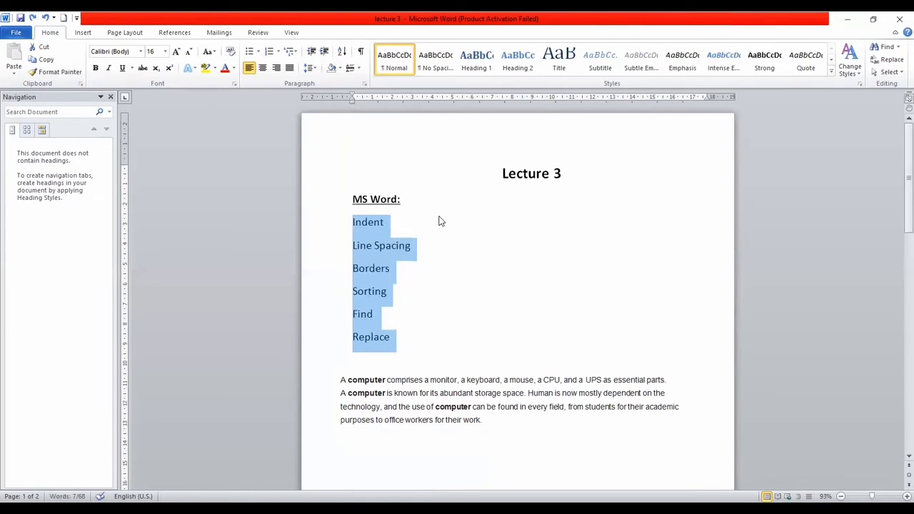
pyautogui.click(408, 294)
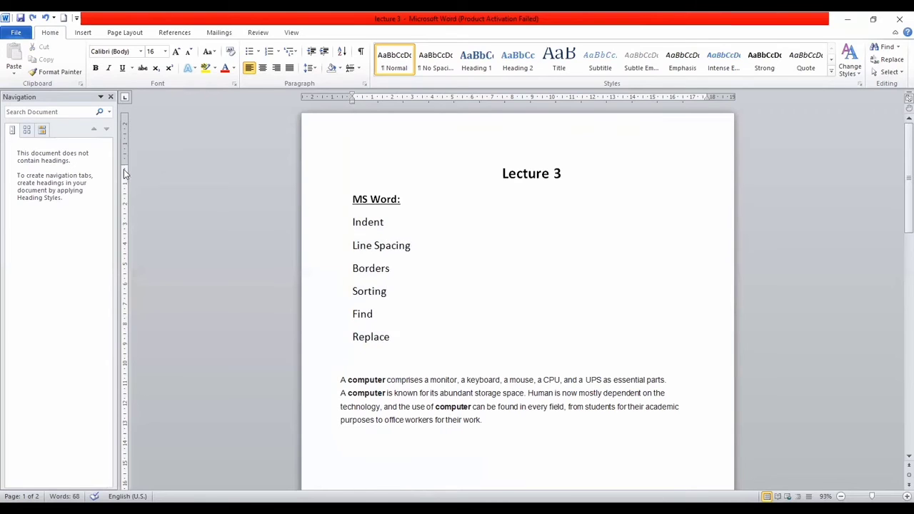
# Reduce the page's top margin so the Lecture 3 content moves up slightly.
pyautogui.moveTo(125, 165); pyautogui.dragTo(125, 144)
pyautogui.click(405, 315)
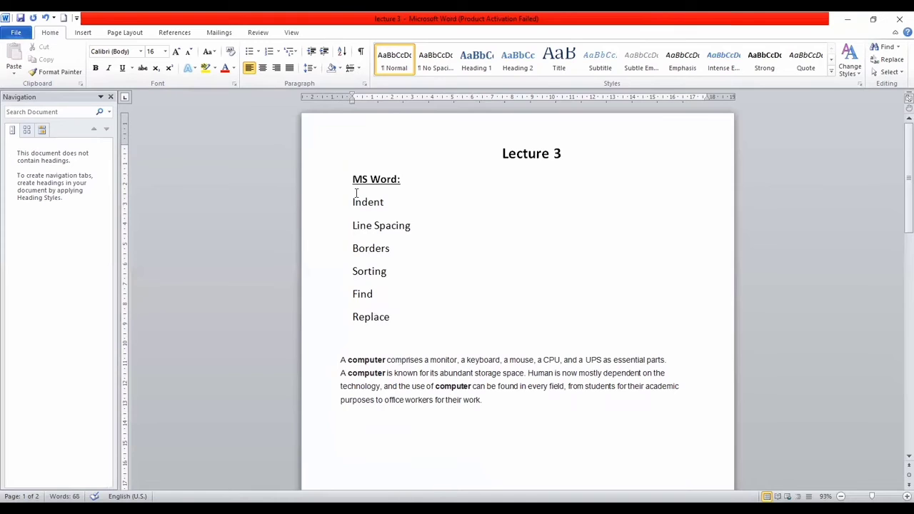
# Highlight the list items from Indent through Sorting in yellow and undo the highlighting.
pyautogui.moveTo(353, 202); pyautogui.dragTo(403, 272)
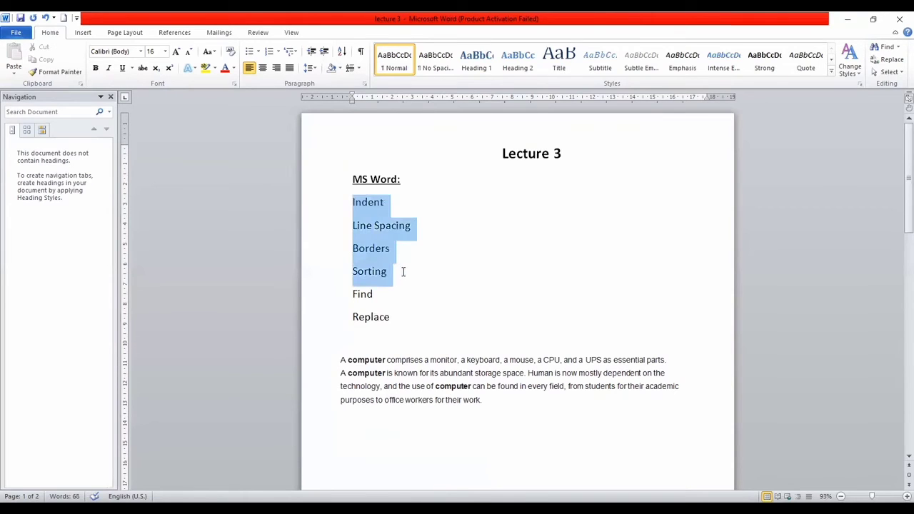
pyautogui.click(206, 67)
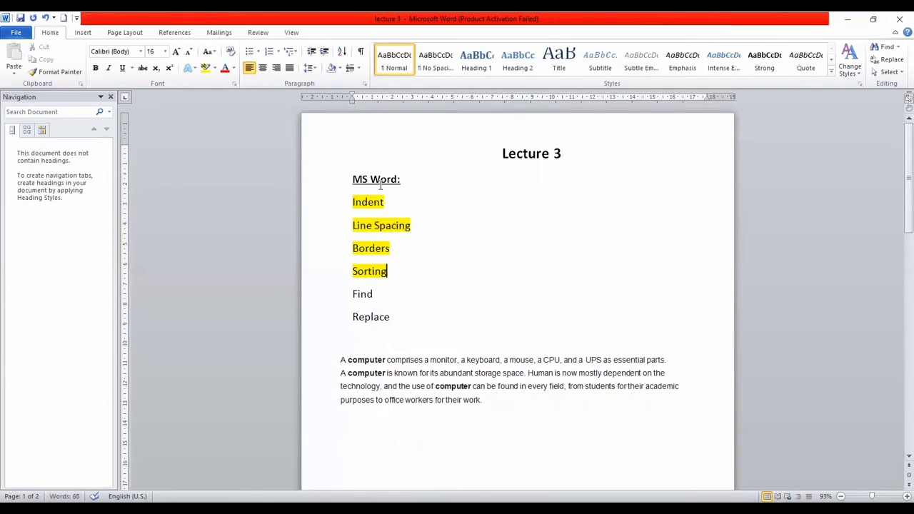
pyautogui.hotkey('ctrl', 'z')
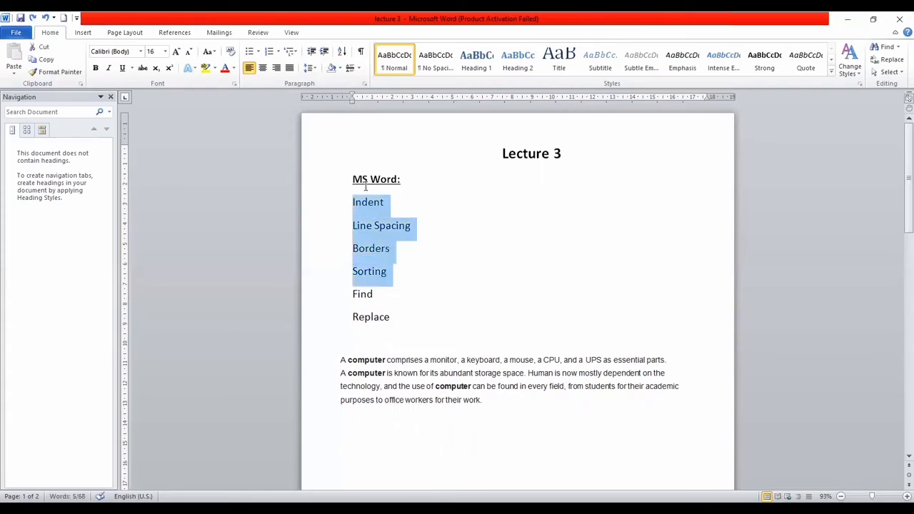
pyautogui.click(393, 319)
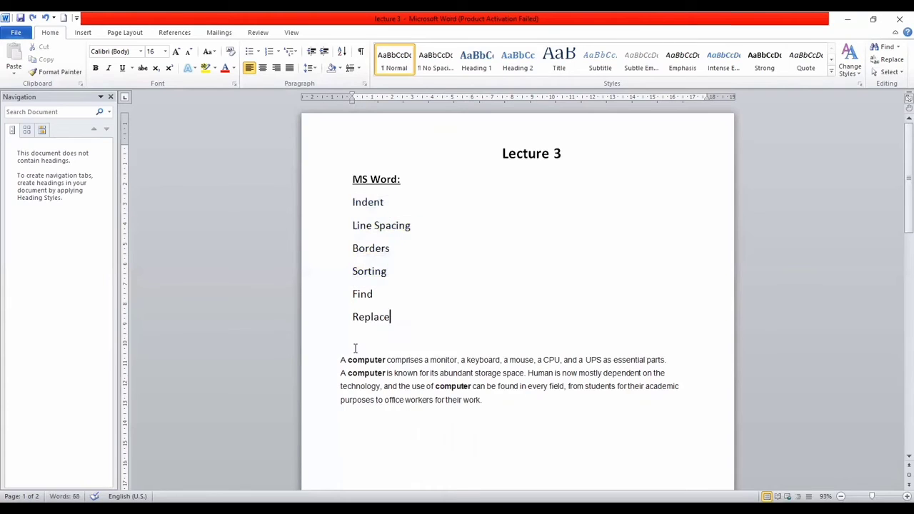
# Use Find to search the document for "computer", clearing the paragraph text from the search.
pyautogui.moveTo(341, 360); pyautogui.dragTo(490, 414)
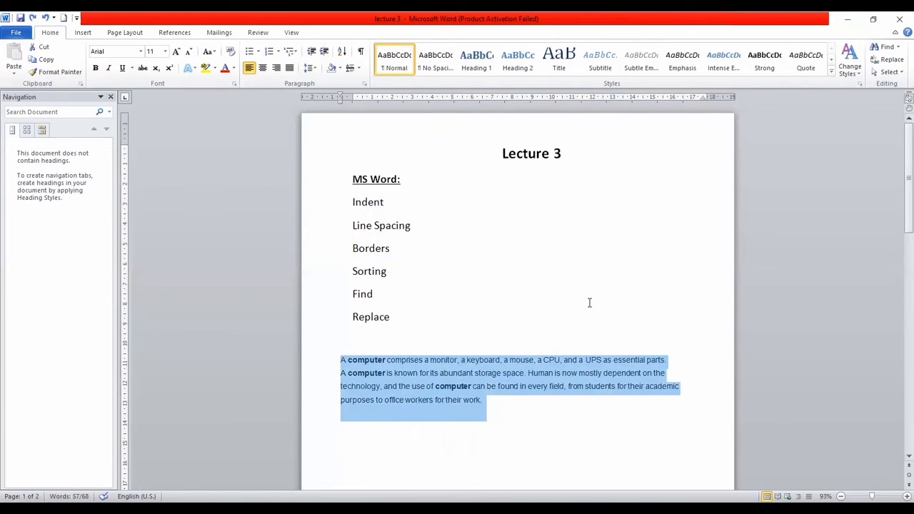
pyautogui.click(898, 48)
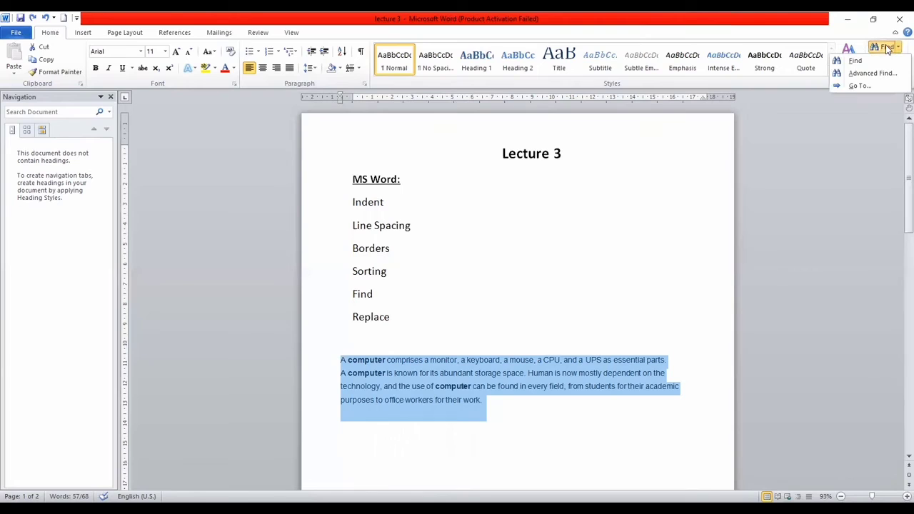
pyautogui.click(855, 60)
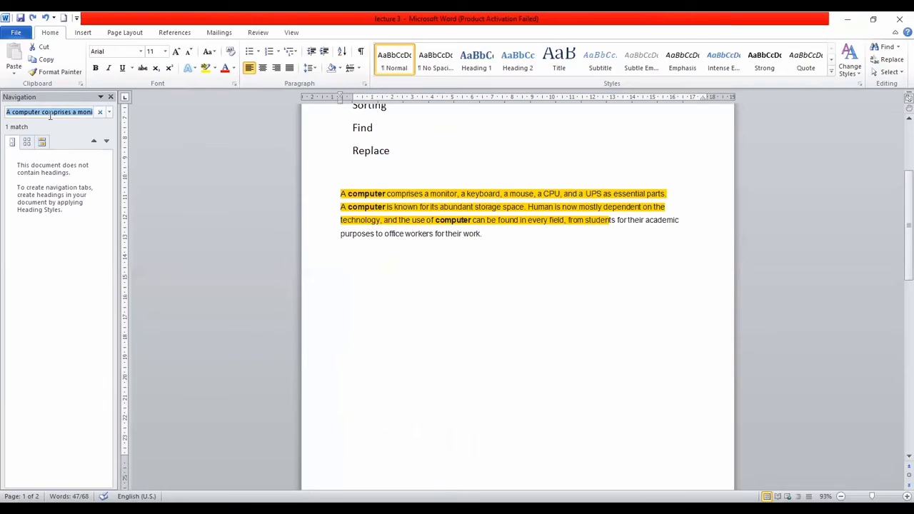
pyautogui.click(99, 111)
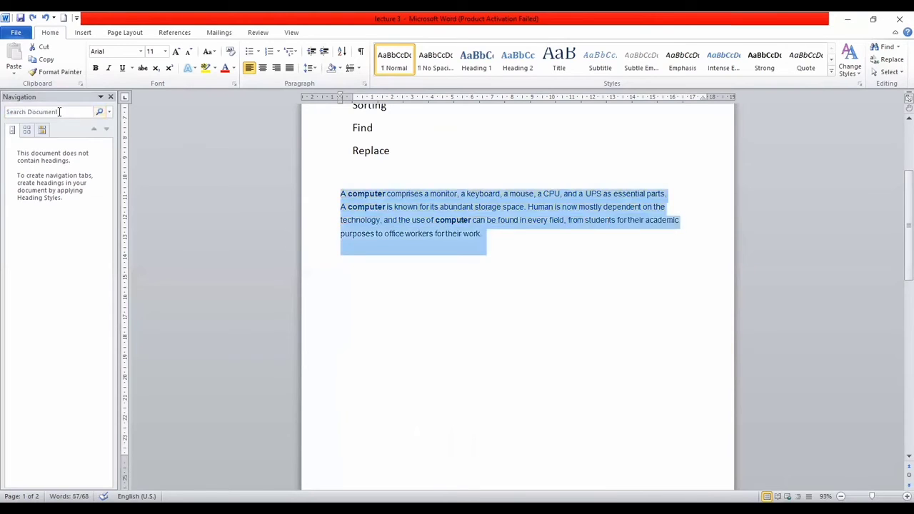
pyautogui.click(59, 111)
pyautogui.write('computer')
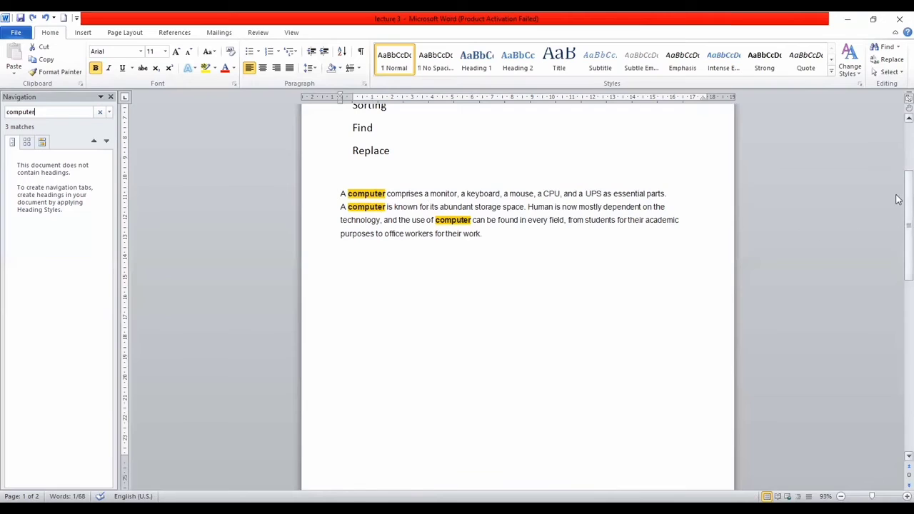
# Add "(Ctrl + F)" after the Find item in the topic list.
pyautogui.moveTo(909, 236); pyautogui.dragTo(909, 191)
pyautogui.click(420, 261)
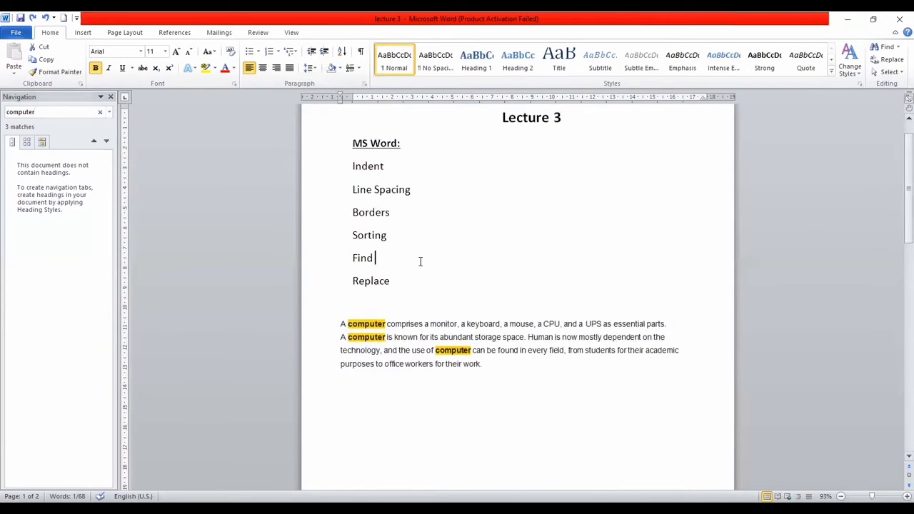
pyautogui.write('(')
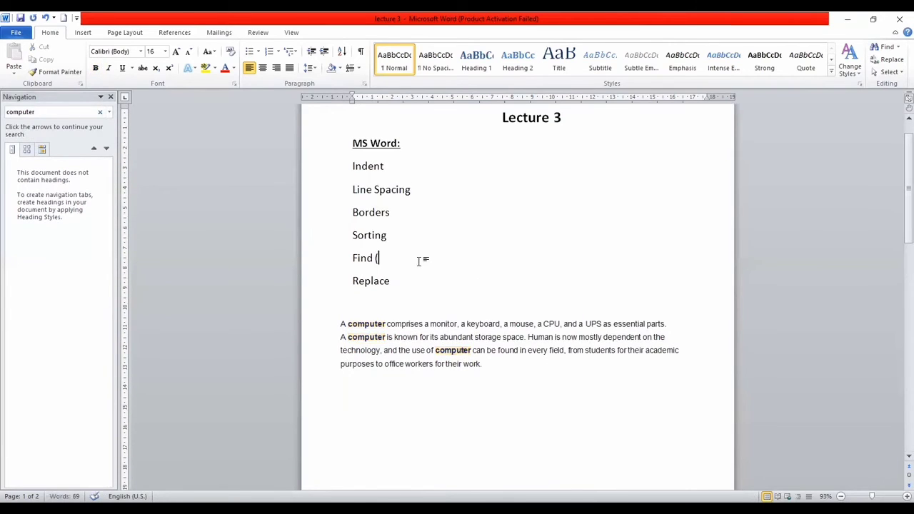
pyautogui.write('Ctrl + F)')
pyautogui.press('Left')
pyautogui.press('Left')
pyautogui.click(422, 261)
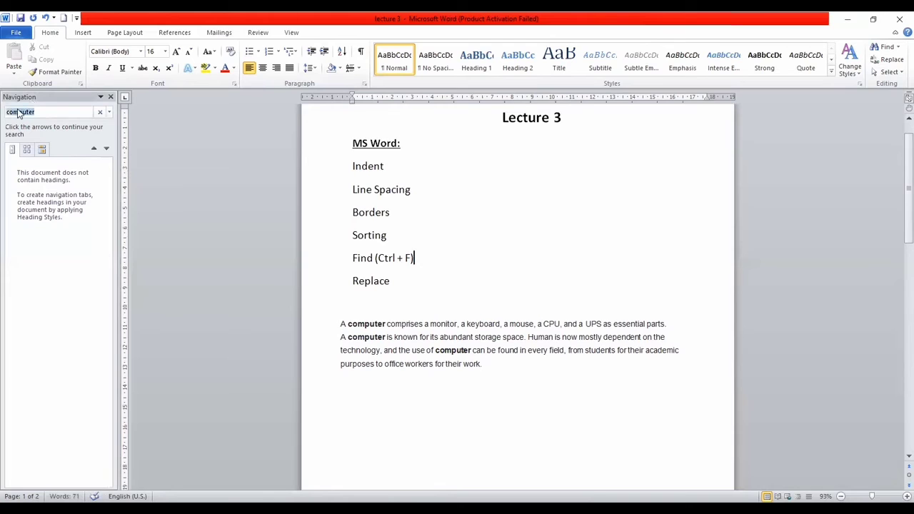
# Search the document for "the" and close the Navigation pane.
pyautogui.click(45, 108)
pyautogui.write('the')
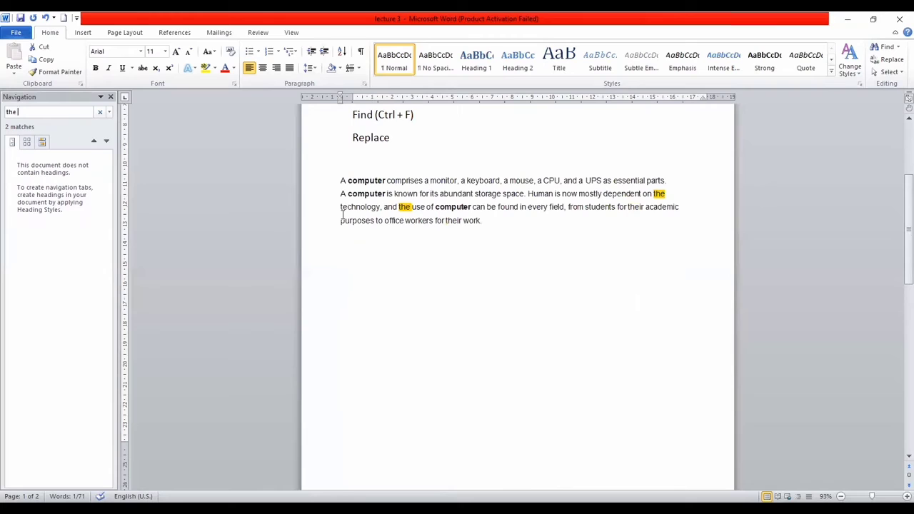
pyautogui.press('BackSpace')
pyautogui.moveTo(907, 228); pyautogui.dragTo(906, 170)
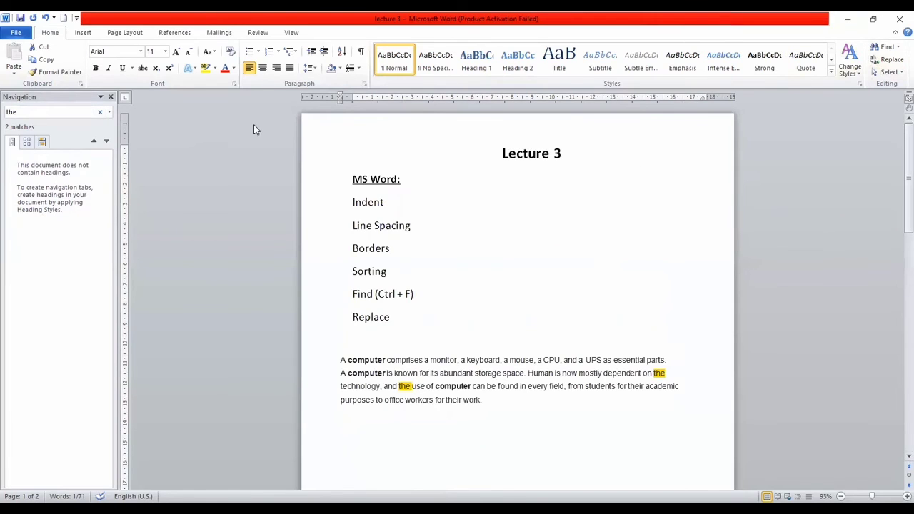
pyautogui.click(110, 97)
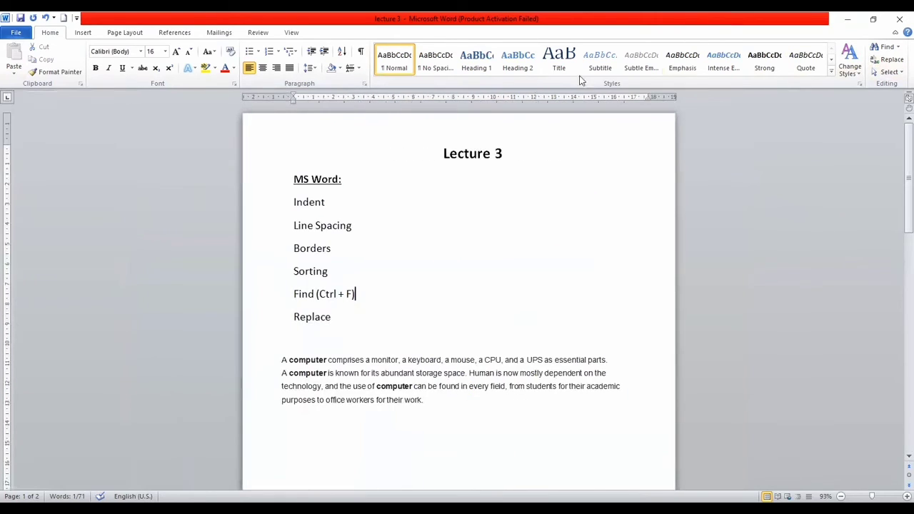
# Replace all occurrences of "computer" in the document with "computersss".
pyautogui.click(892, 61)
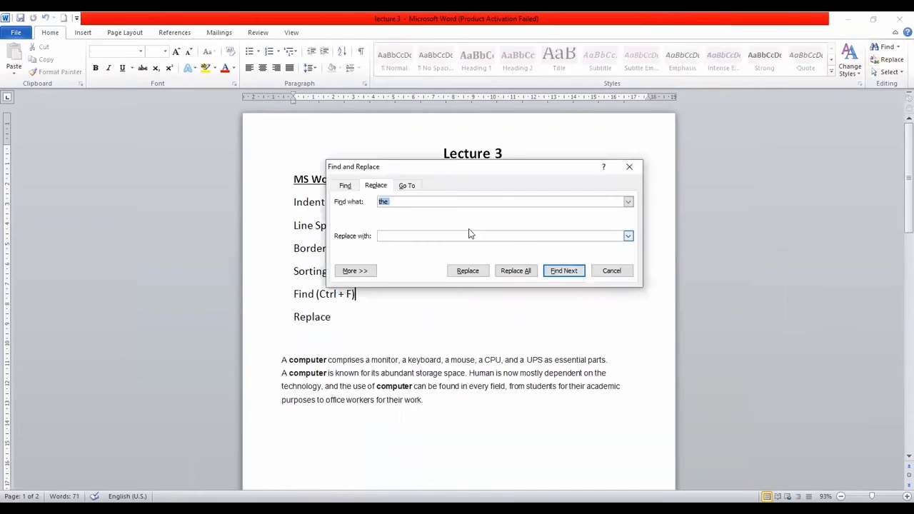
pyautogui.moveTo(438, 170); pyautogui.dragTo(455, 143)
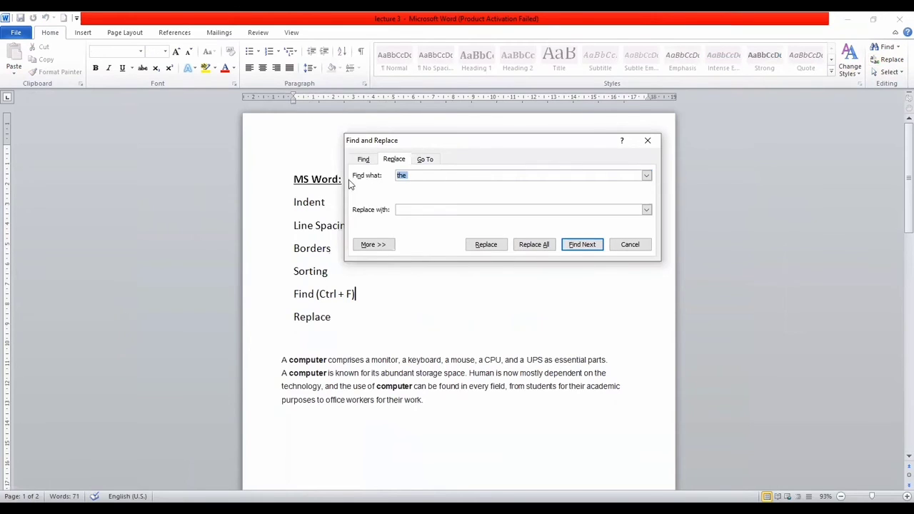
pyautogui.write('x')
pyautogui.press('BackSpace')
pyautogui.write('c')
pyautogui.write('om')
pyautogui.write('c')
pyautogui.write('omputersss')
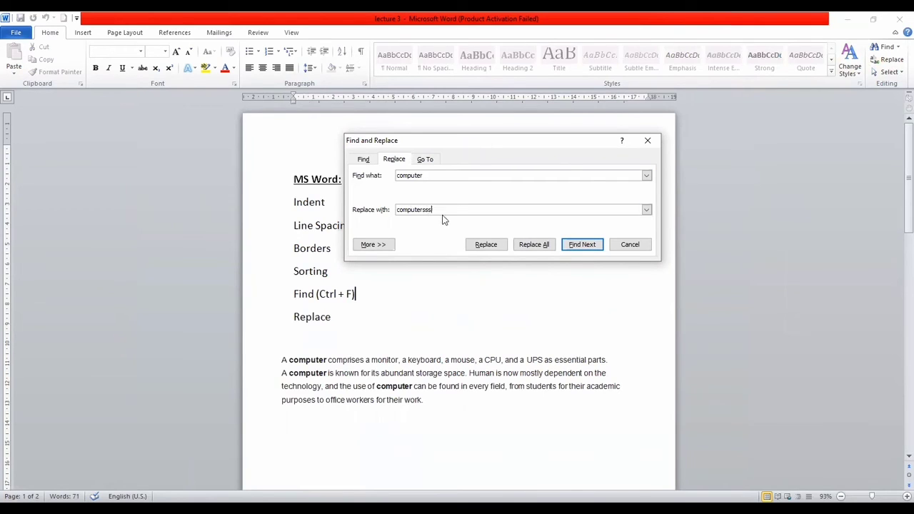
pyautogui.click(536, 245)
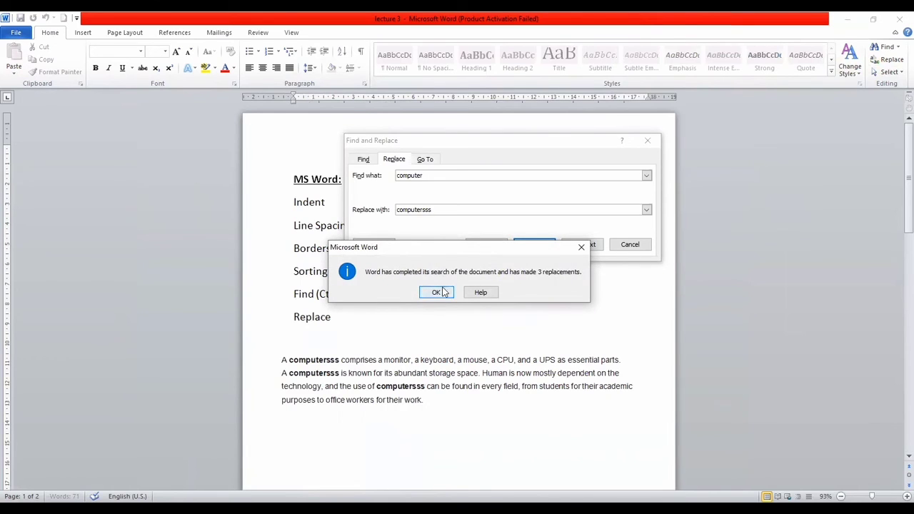
pyautogui.click(437, 292)
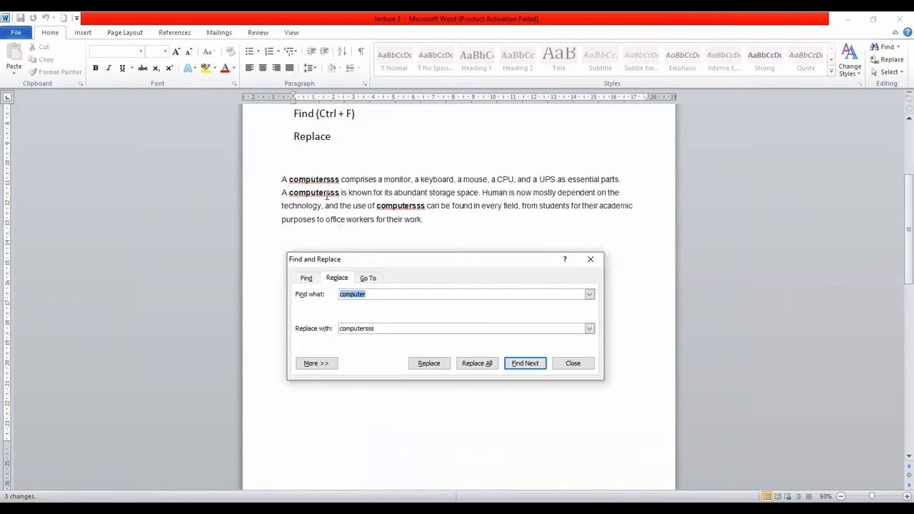
# Replace all occurrences of "computersss" in the document with "computer".
pyautogui.click(377, 293)
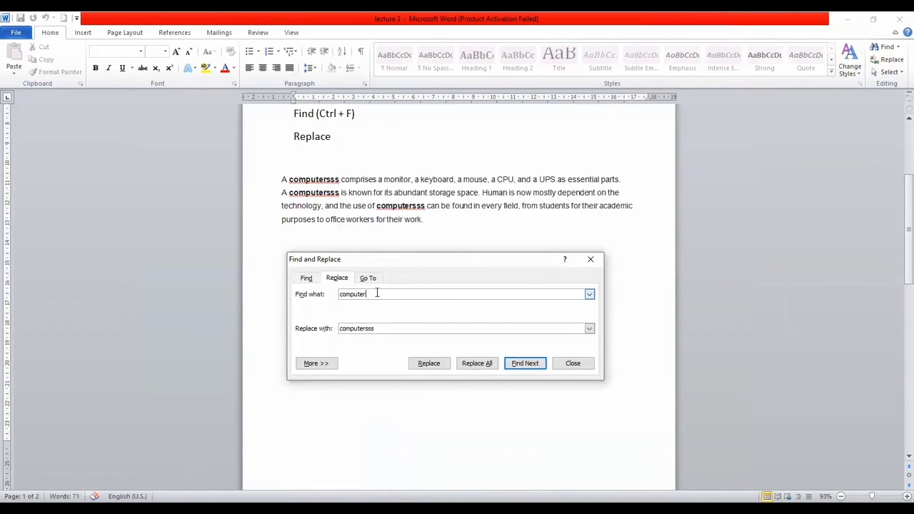
pyautogui.write('sss')
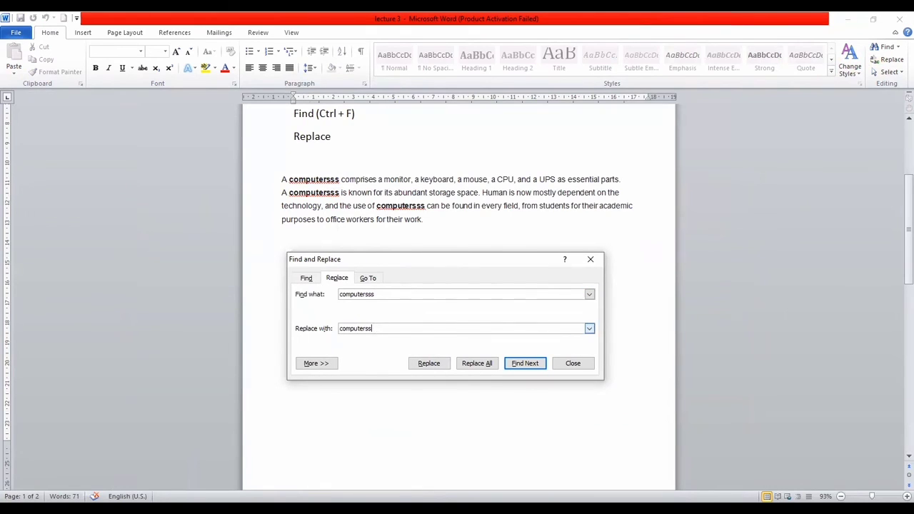
pyautogui.click(474, 365)
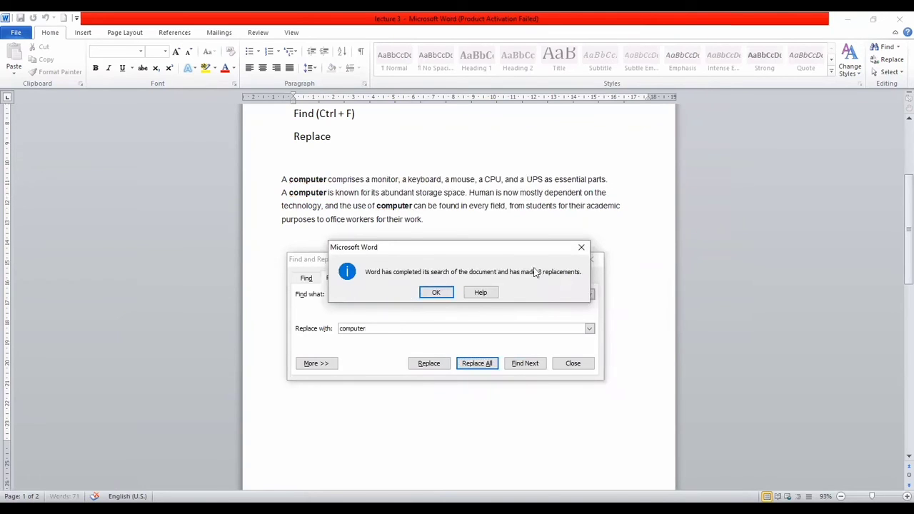
pyautogui.click(436, 294)
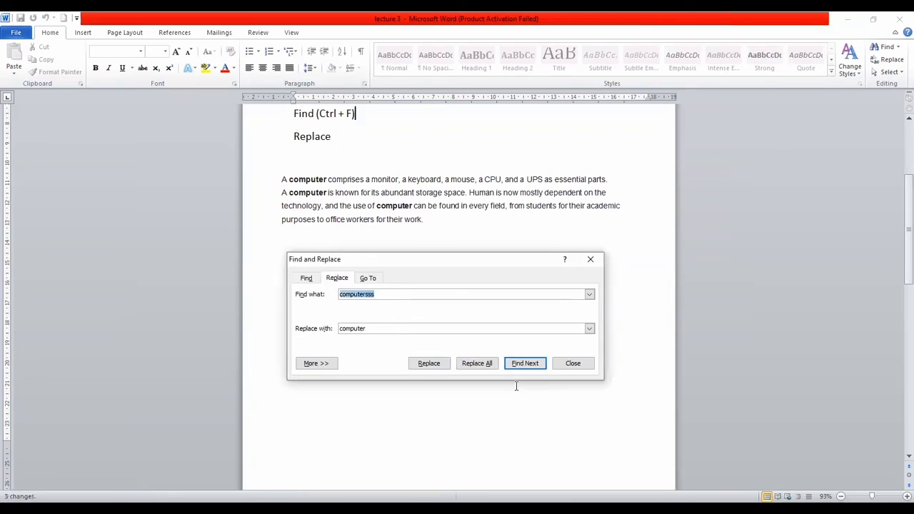
pyautogui.click(306, 279)
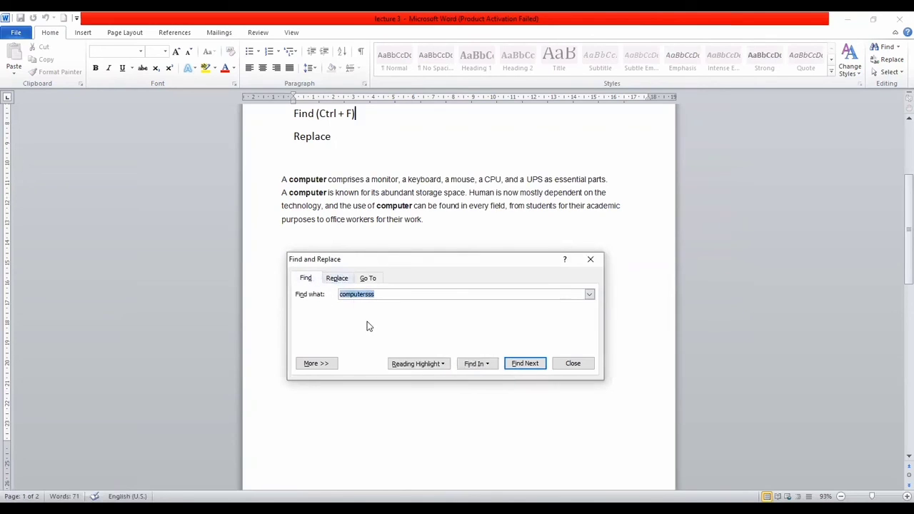
pyautogui.click(343, 281)
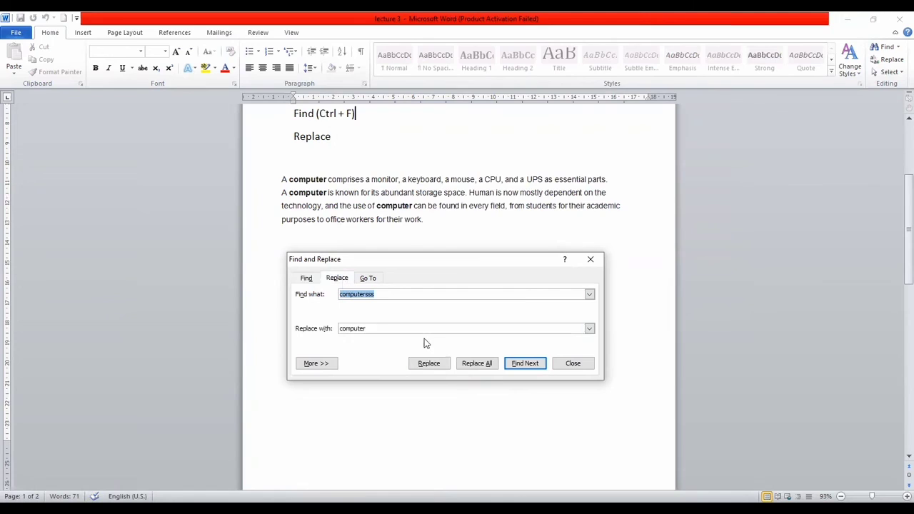
# Go to page 1 of the document with the Go To command.
pyautogui.click(368, 278)
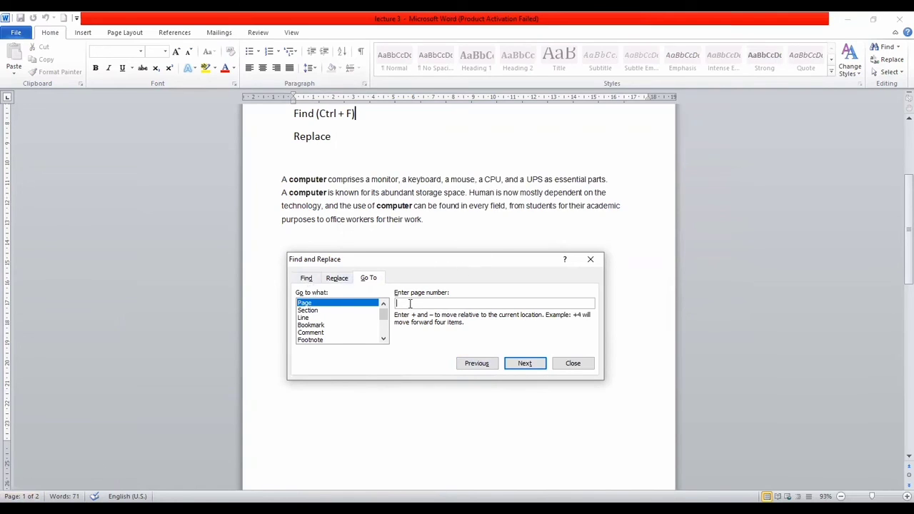
pyautogui.write('1')
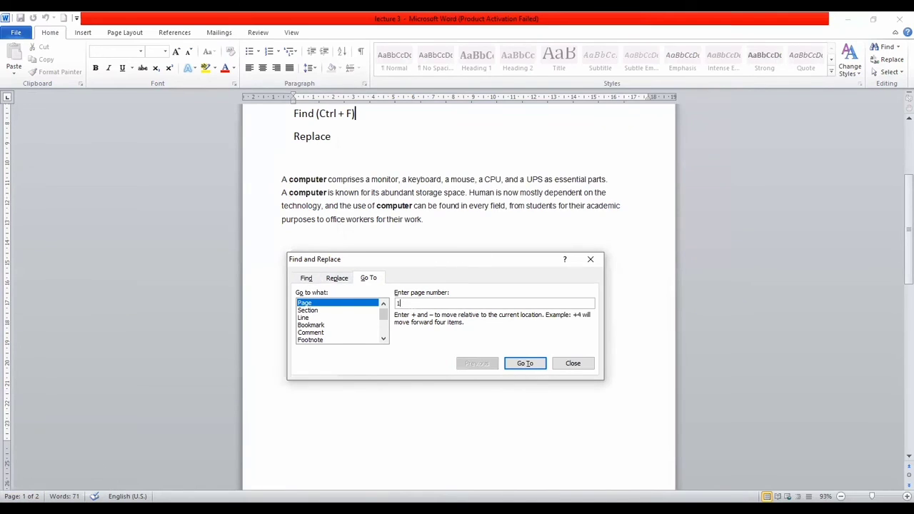
pyautogui.click(521, 365)
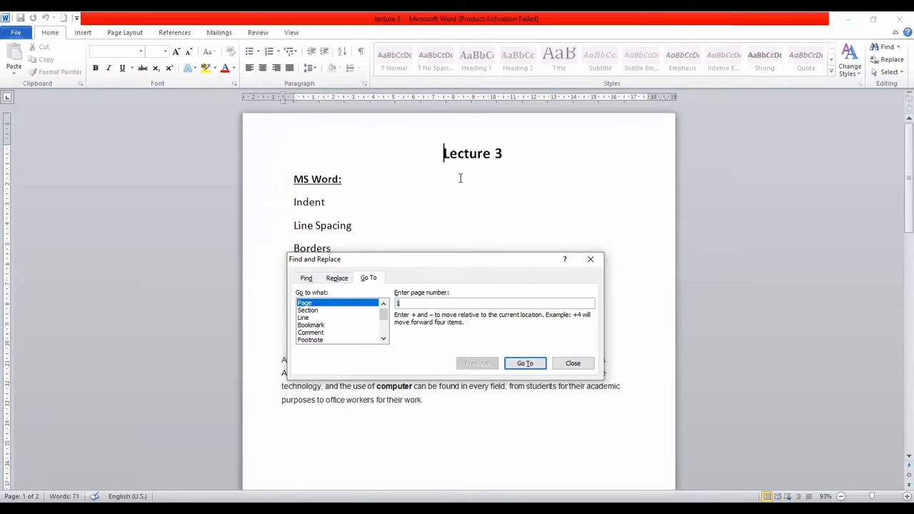
# Try to apply reading highlight to all occurrences of "computersss" and close the Find and Replace dialog.
pyautogui.click(306, 278)
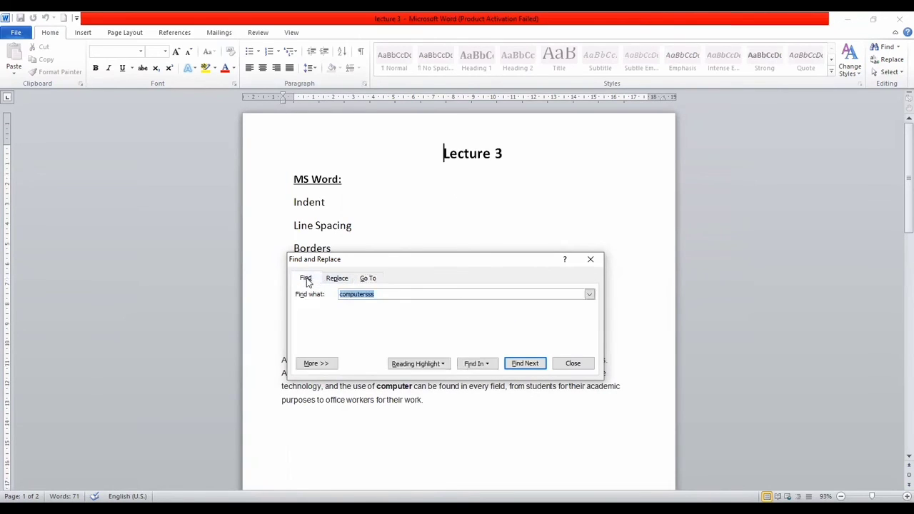
pyautogui.click(444, 365)
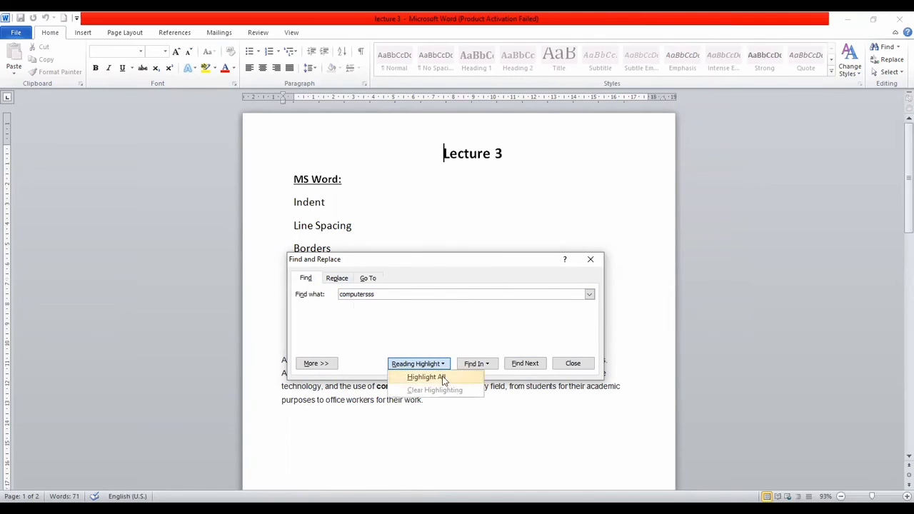
pyautogui.click(443, 379)
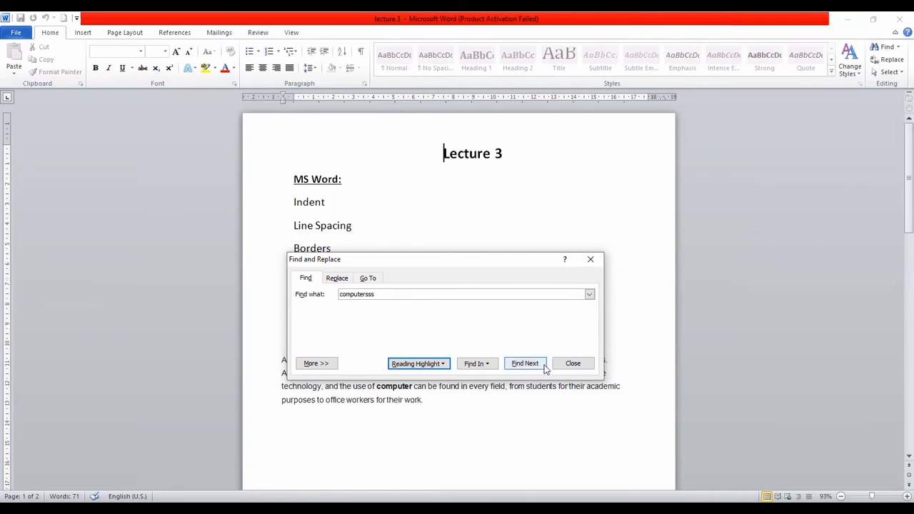
pyautogui.click(591, 261)
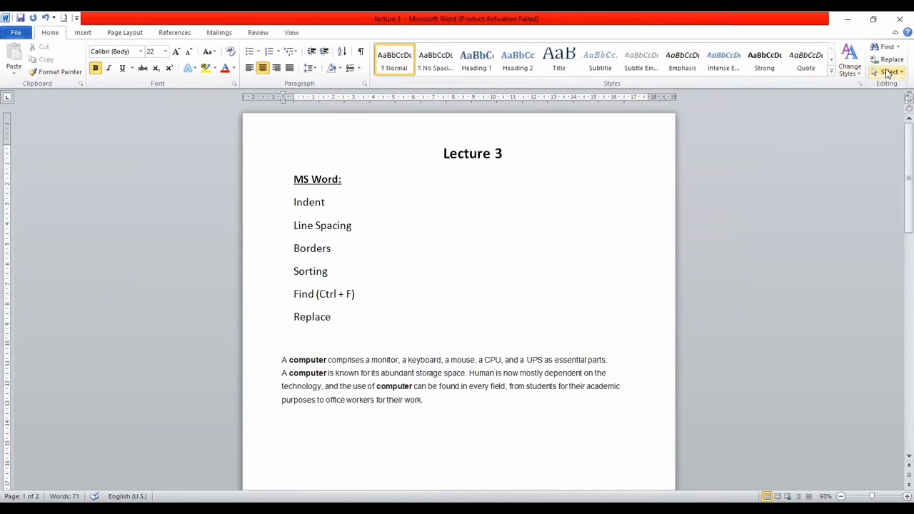
# Show the available commands for selecting text and objects in the document.
pyautogui.click(880, 73)
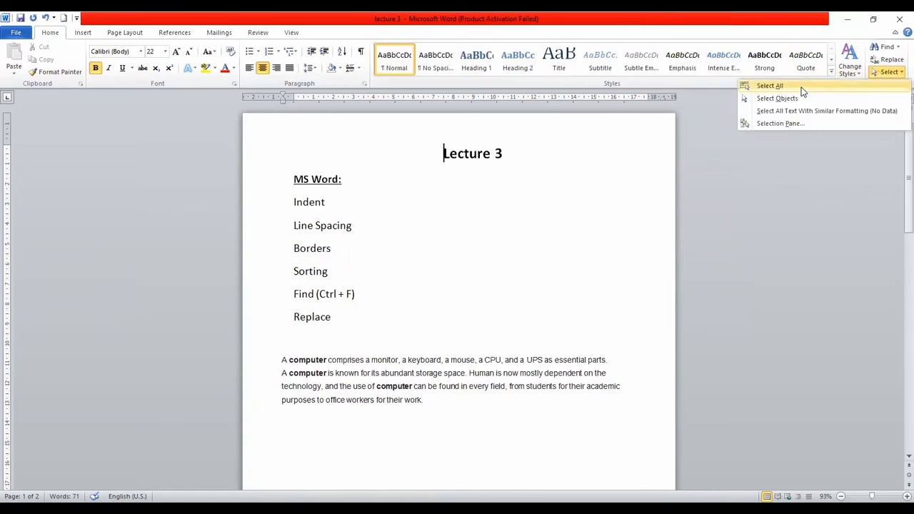